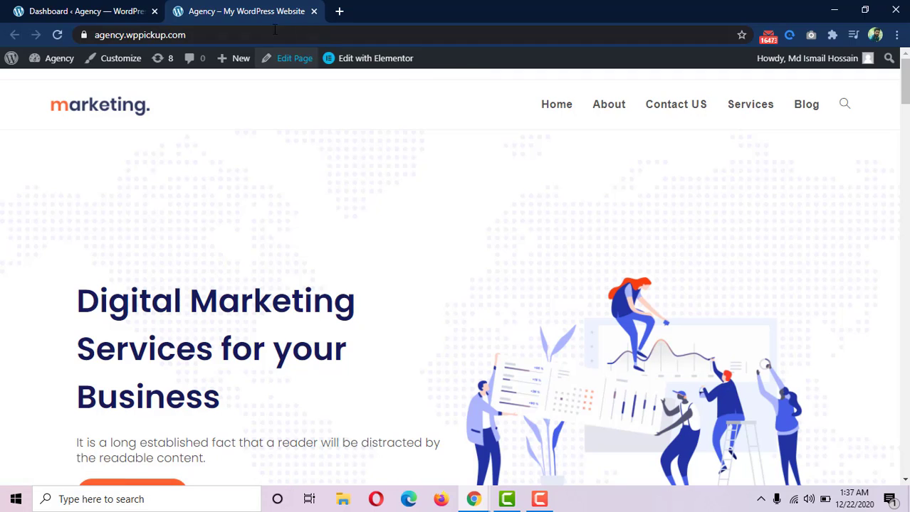
Search for "remove admin bar" among the plugins available to add to the Agency site.
{"action": "left_click", "coordinate": [7, 9]}
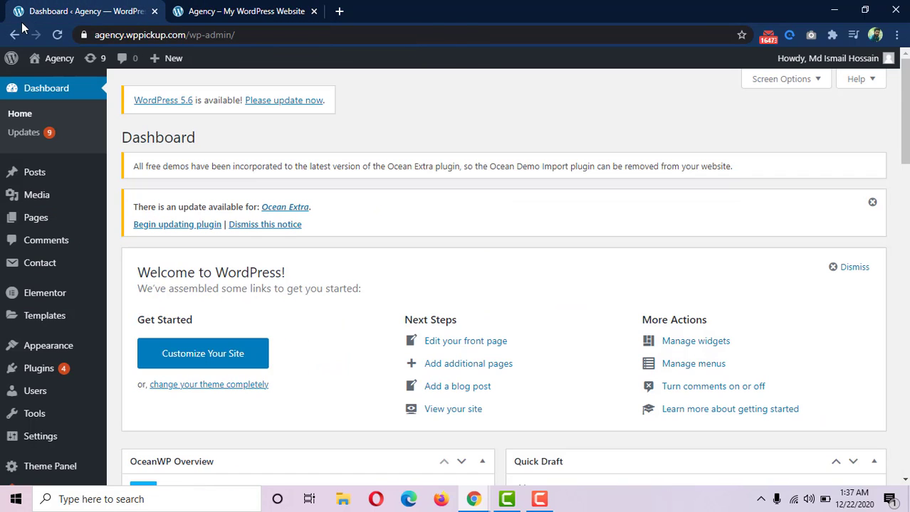
{"action": "mouse_move", "coordinate": [162, 68]}
{"action": "mouse_move", "coordinate": [59, 377]}
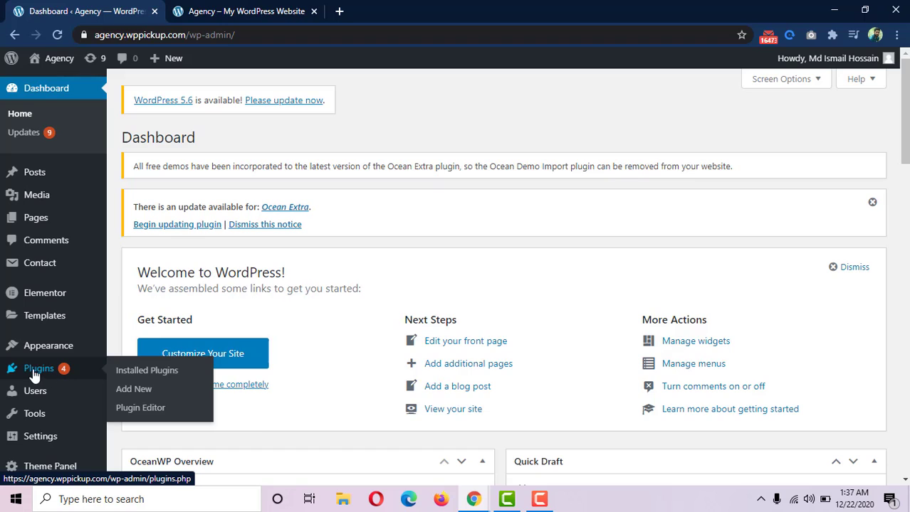
{"action": "left_click", "coordinate": [138, 393]}
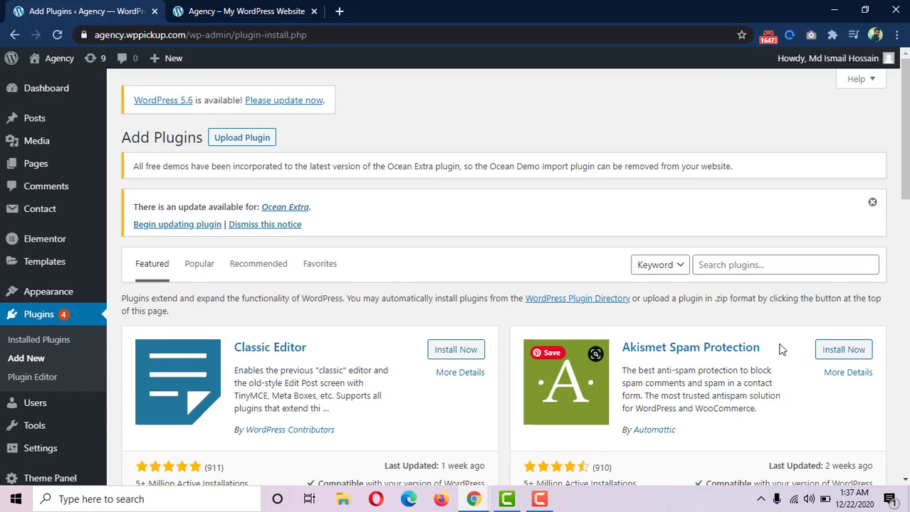
{"action": "left_click", "coordinate": [737, 264]}
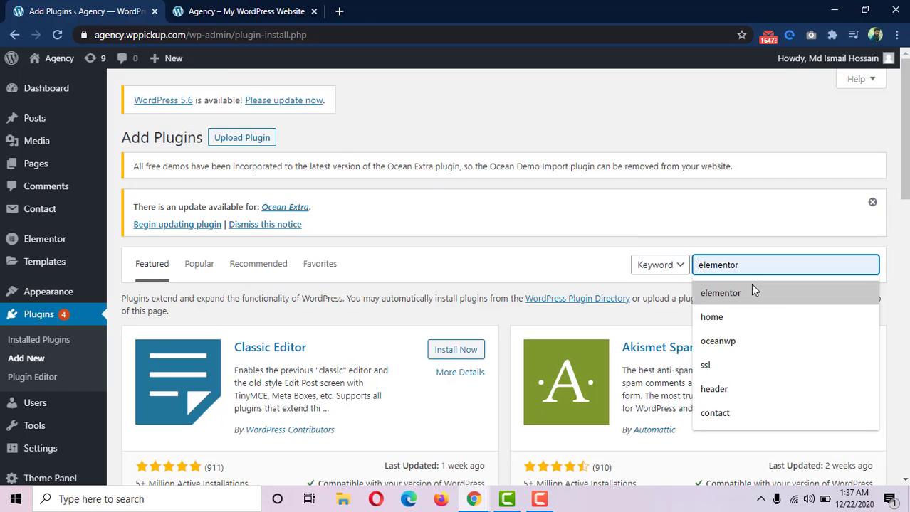
{"action": "type", "text": "r"}
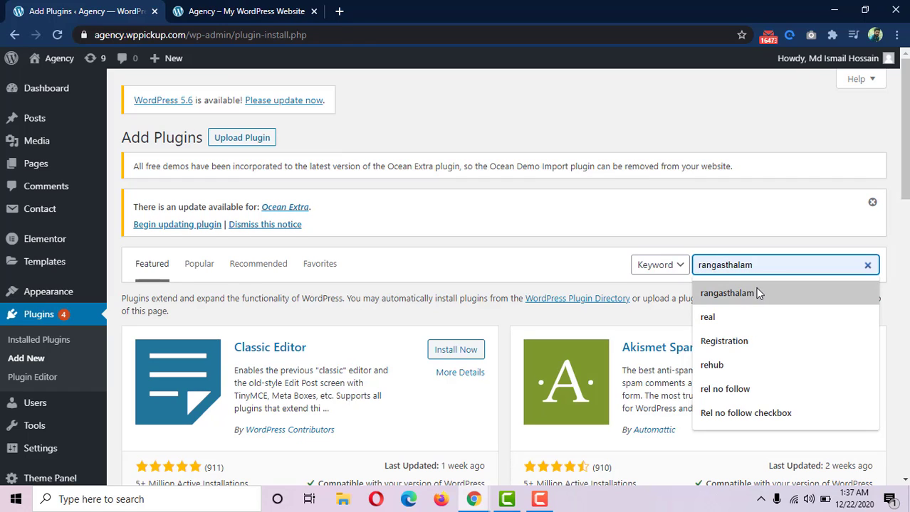
{"action": "type", "text": "em"}
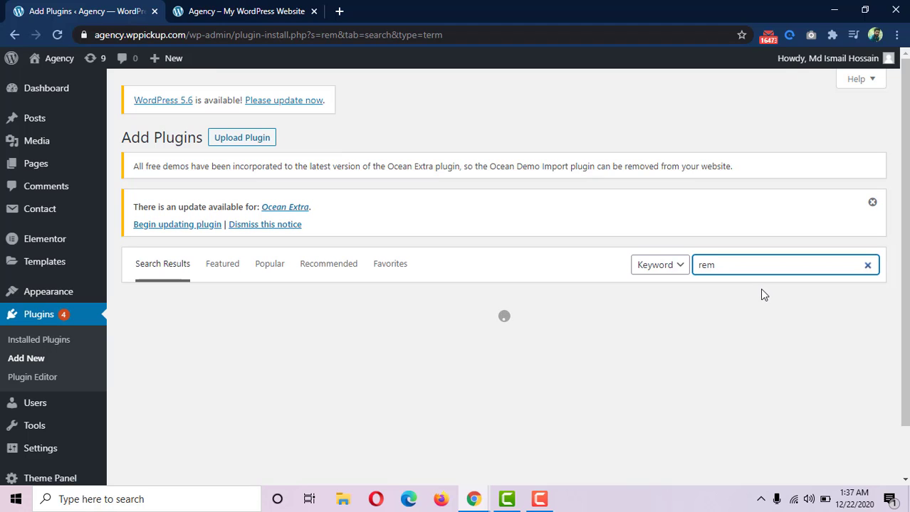
{"action": "type", "text": "ove admin bar"}
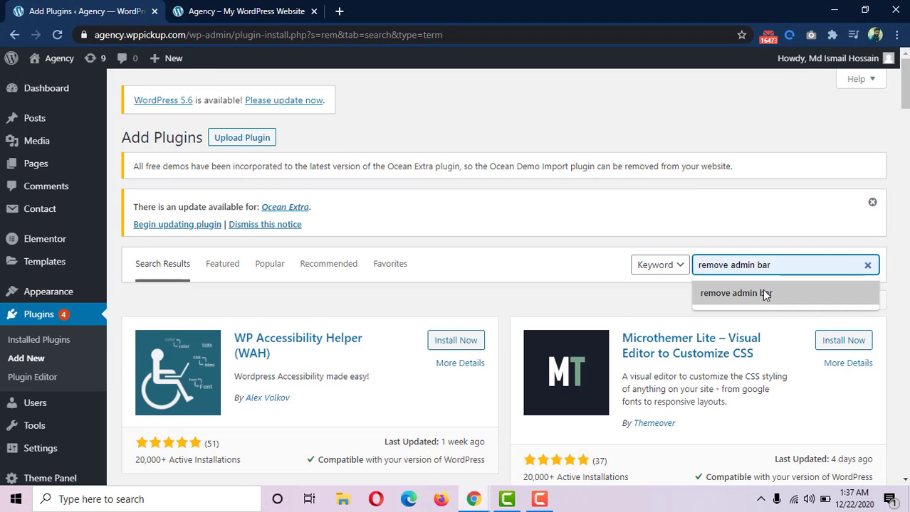
{"action": "left_click", "coordinate": [762, 293]}
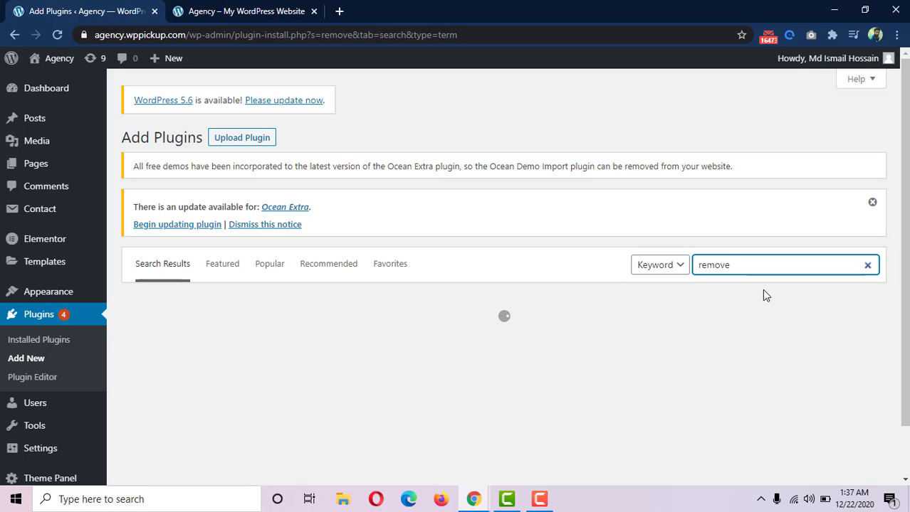
{"action": "type", "text": "admin bar"}
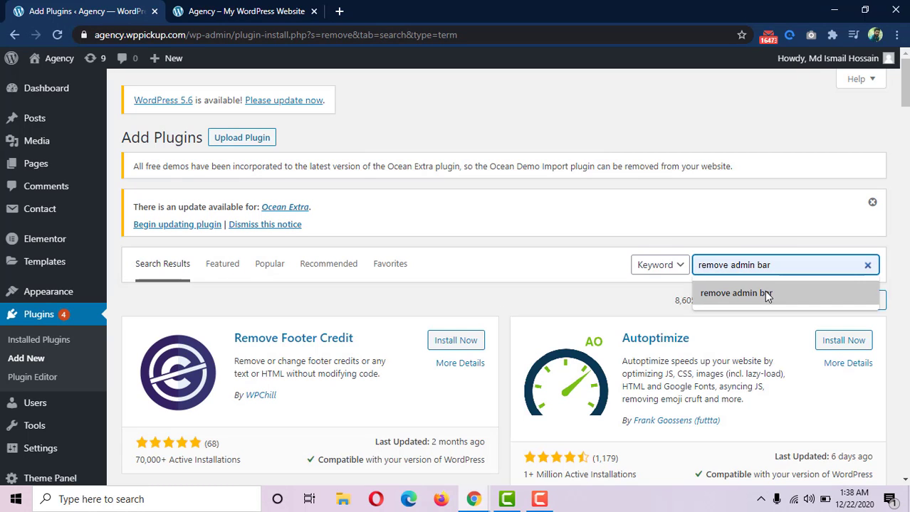
{"action": "left_click", "coordinate": [767, 294]}
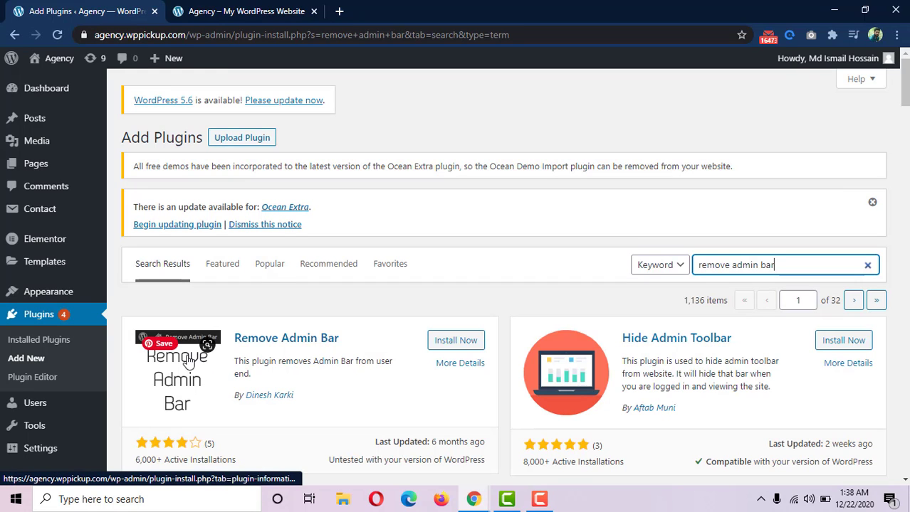
Install and activate the Remove Admin Bar plugin, and reload the site's front page to check its admin toolbar.
{"action": "scroll", "coordinate": [311, 387], "scroll_direction": "down", "scroll_amount": 1}
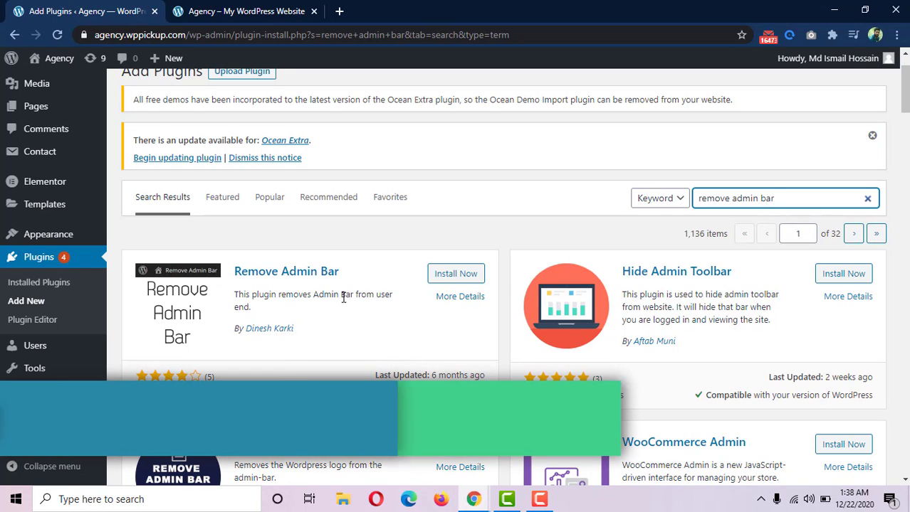
{"action": "left_click", "coordinate": [460, 280]}
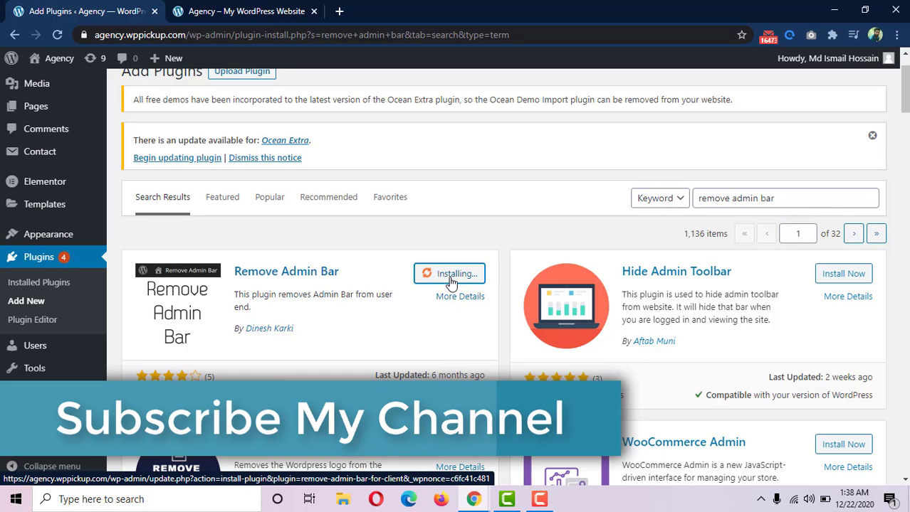
{"action": "left_click", "coordinate": [451, 280]}
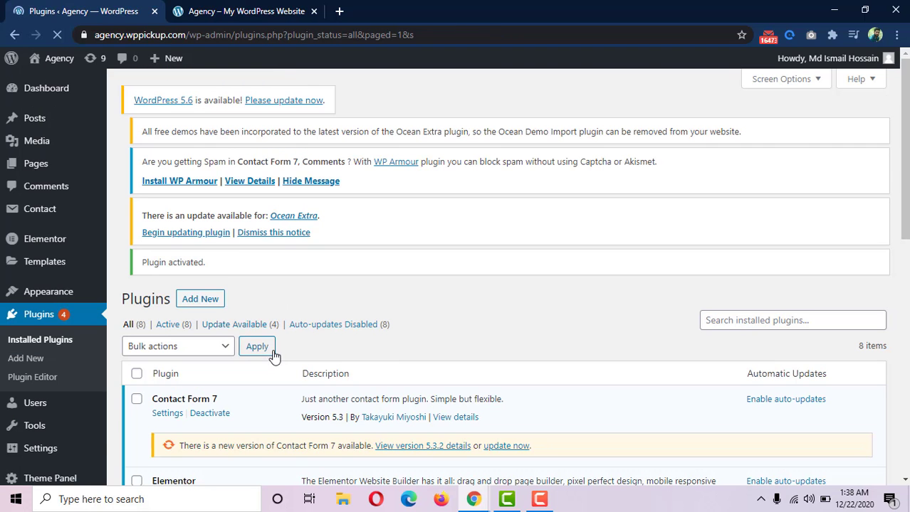
{"action": "scroll", "coordinate": [274, 355], "scroll_direction": "down", "scroll_amount": 4}
{"action": "scroll", "coordinate": [252, 374], "scroll_direction": "down", "scroll_amount": 4}
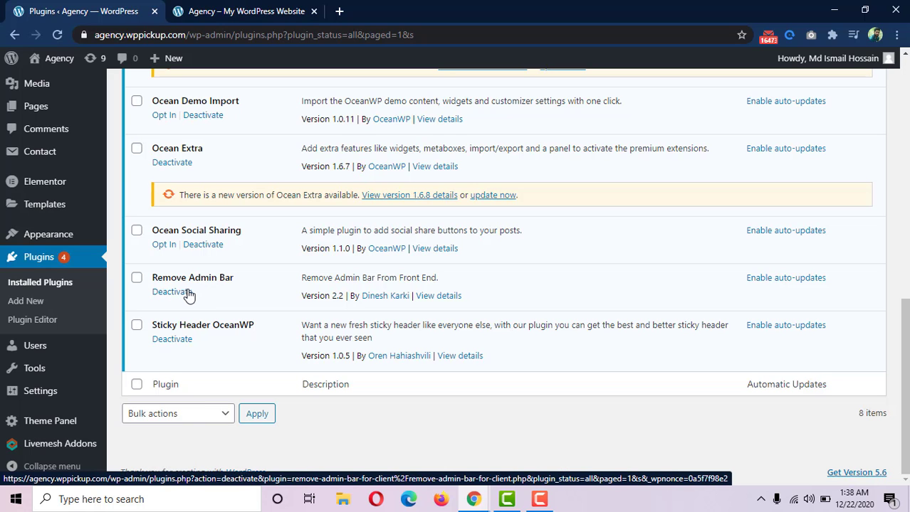
{"action": "left_click", "coordinate": [211, 17]}
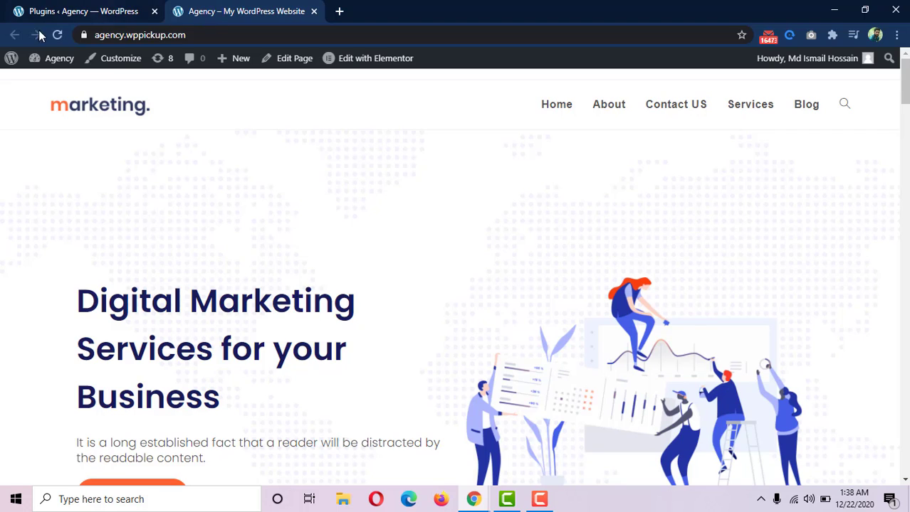
{"action": "left_click", "coordinate": [59, 35]}
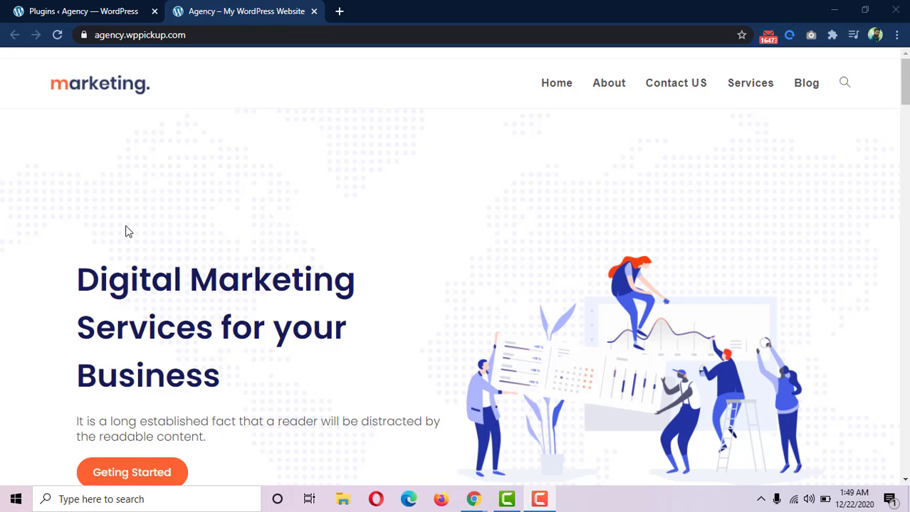
Deactivate and delete the Remove Admin Bar plugin, and refresh the site's front page.
{"action": "left_click", "coordinate": [79, 10]}
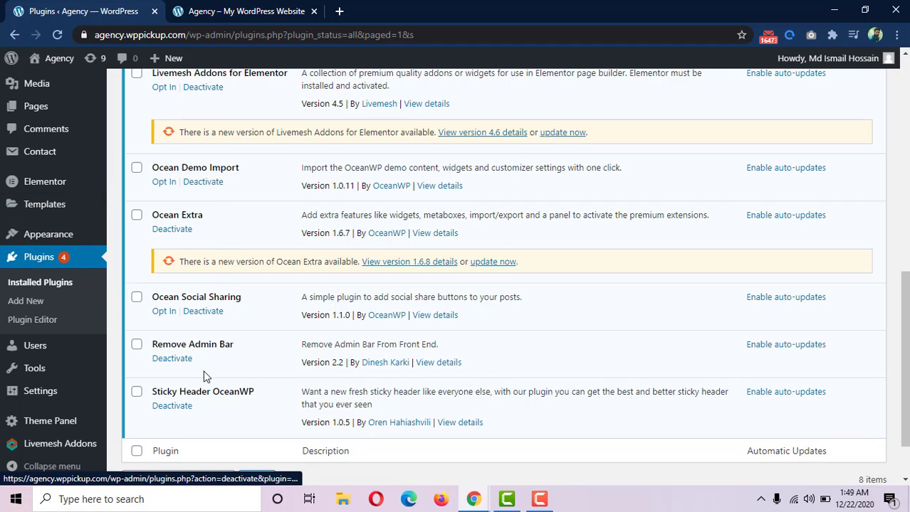
{"action": "left_click", "coordinate": [178, 361]}
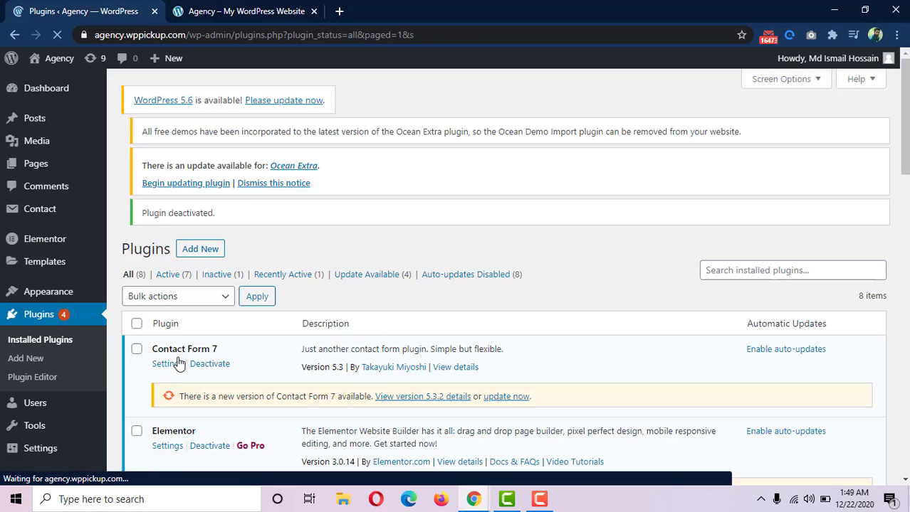
{"action": "scroll", "coordinate": [234, 404], "scroll_direction": "down", "scroll_amount": 8}
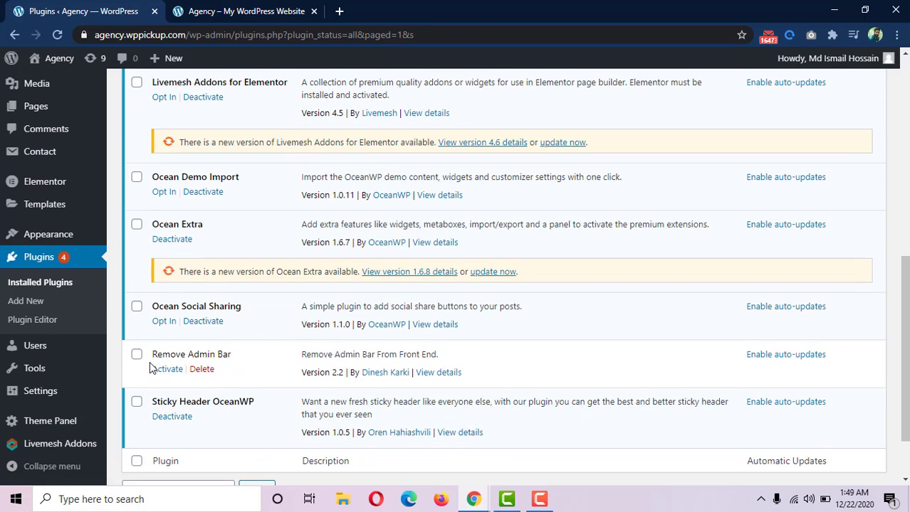
{"action": "left_click", "coordinate": [205, 370]}
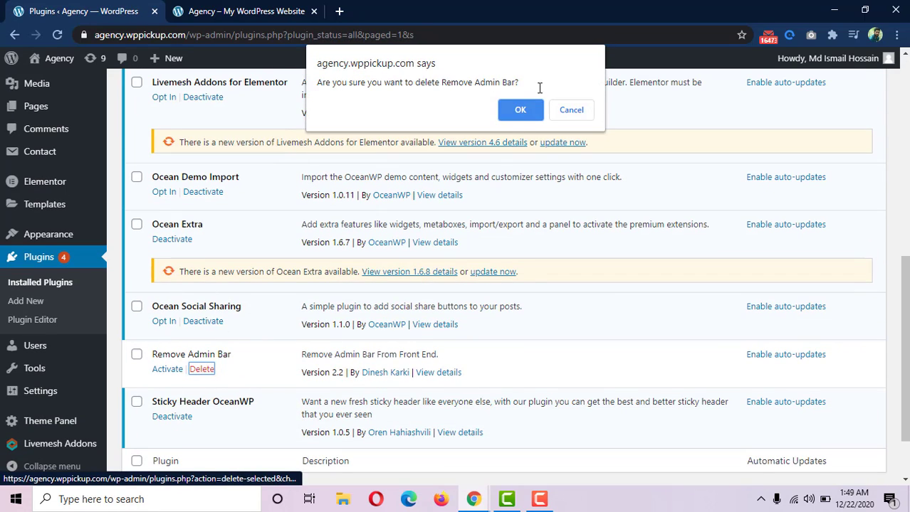
{"action": "left_click", "coordinate": [518, 113]}
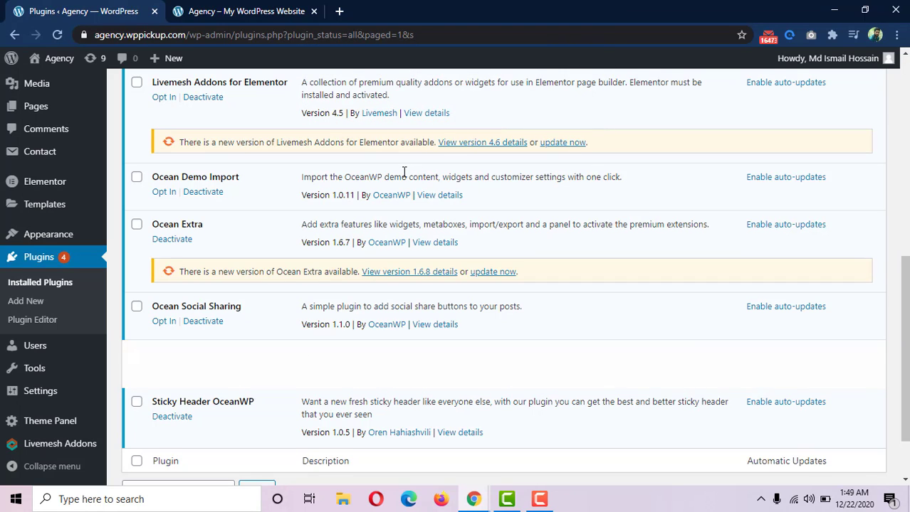
{"action": "left_click", "coordinate": [211, 15]}
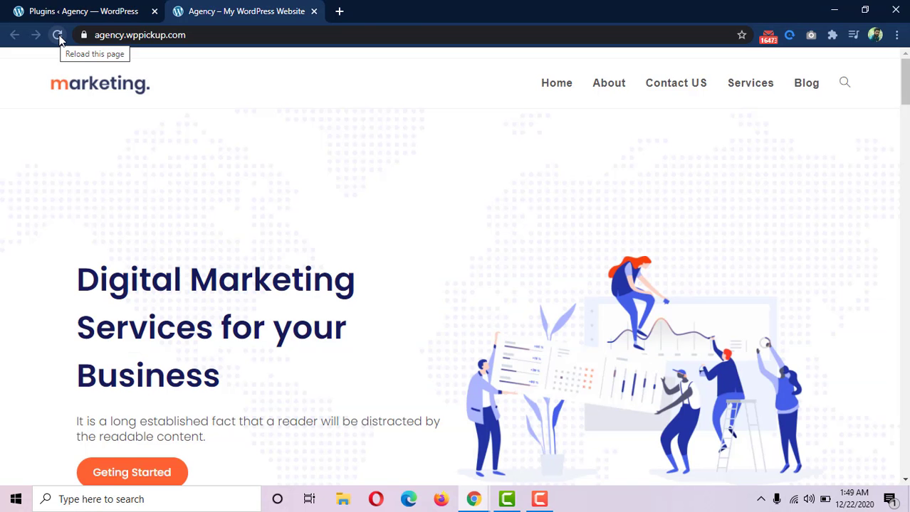
{"action": "left_click", "coordinate": [58, 35]}
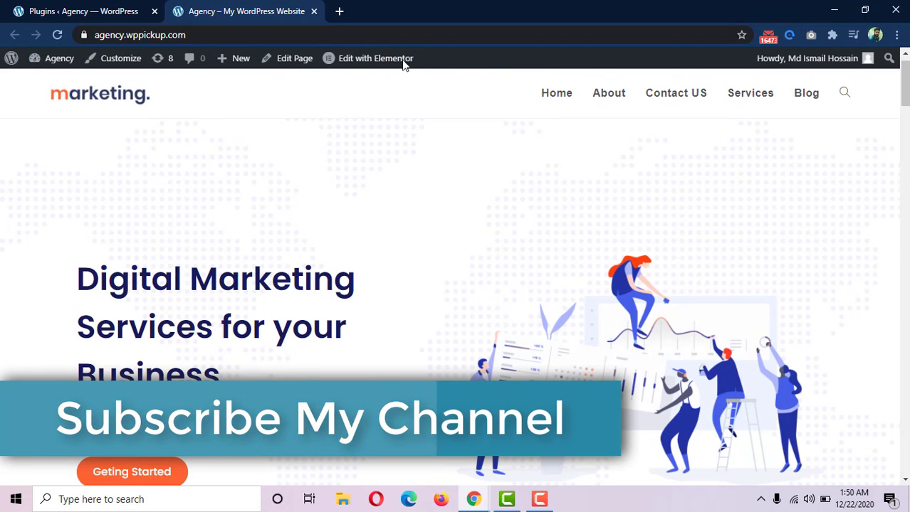
Disable "Show Toolbar when viewing site" in the user profile, update the profile, and reload the site's front page.
{"action": "left_click", "coordinate": [23, 10]}
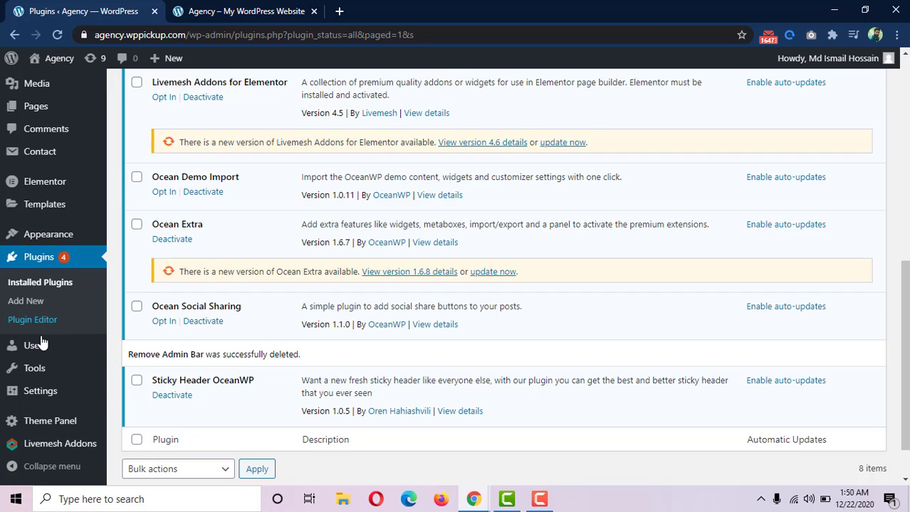
{"action": "mouse_move", "coordinate": [30, 348]}
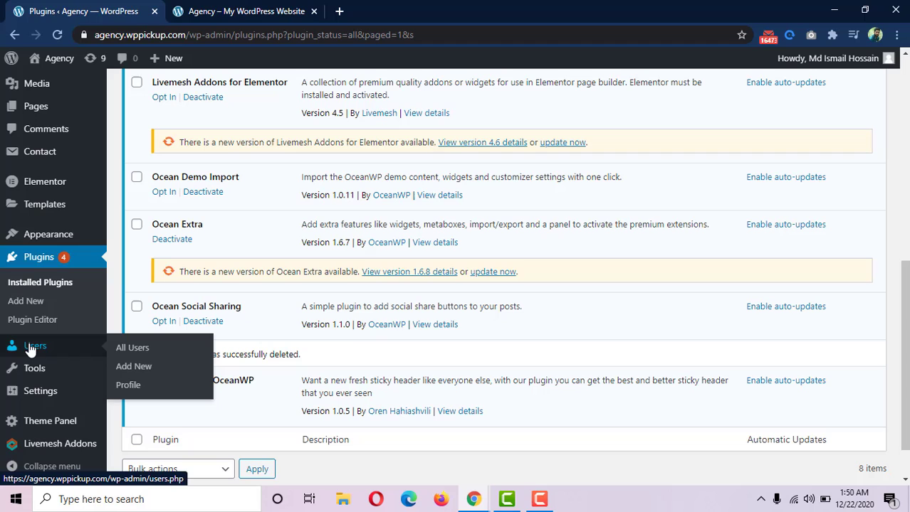
{"action": "left_click", "coordinate": [128, 385]}
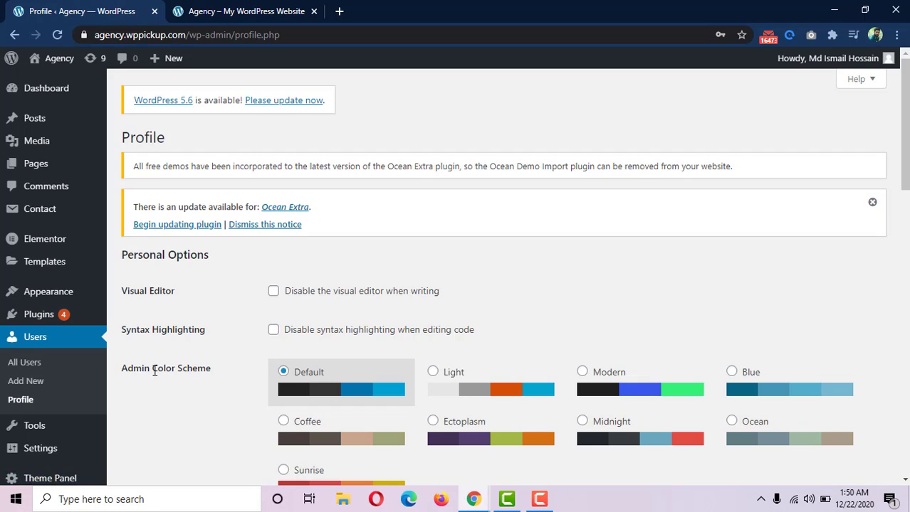
{"action": "scroll", "coordinate": [154, 370], "scroll_direction": "down", "scroll_amount": 4}
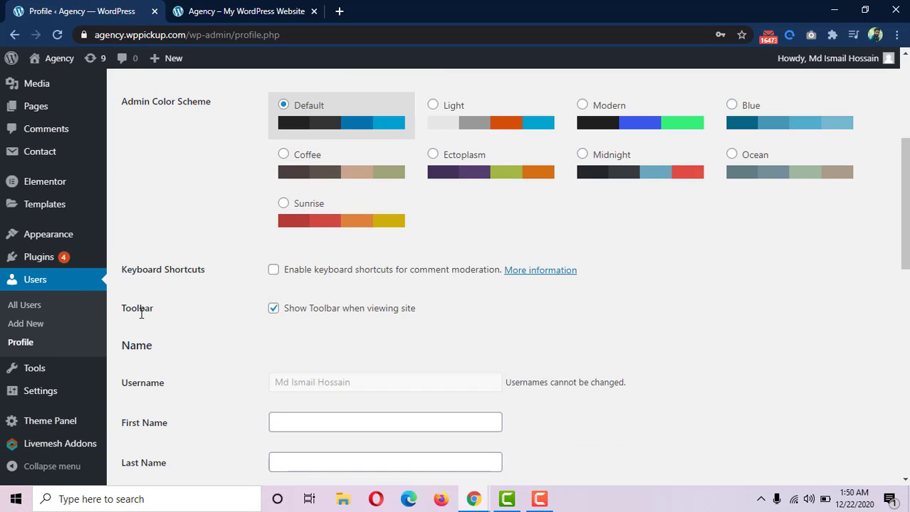
{"action": "left_click_drag", "start_coordinate": [124, 311], "coordinate": [155, 316]}
{"action": "left_click", "coordinate": [274, 311]}
{"action": "scroll", "coordinate": [193, 356], "scroll_direction": "down", "scroll_amount": 10}
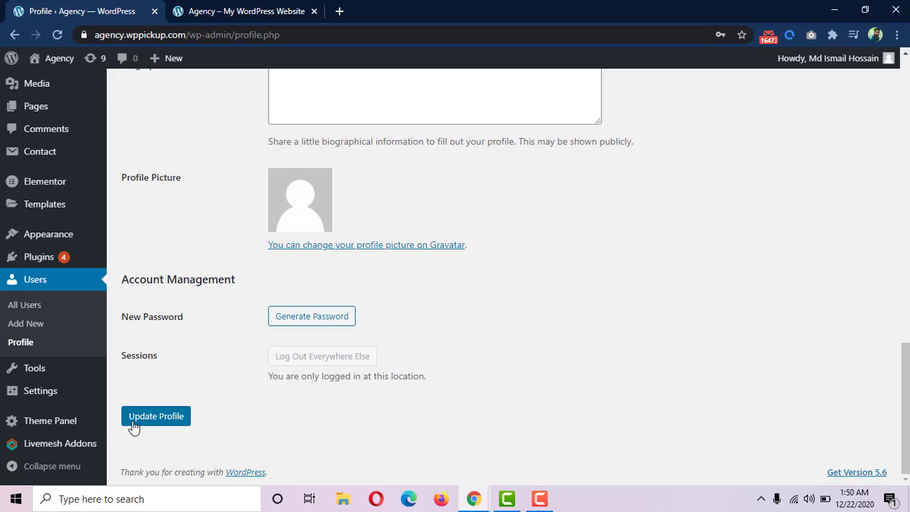
{"action": "left_click", "coordinate": [159, 418]}
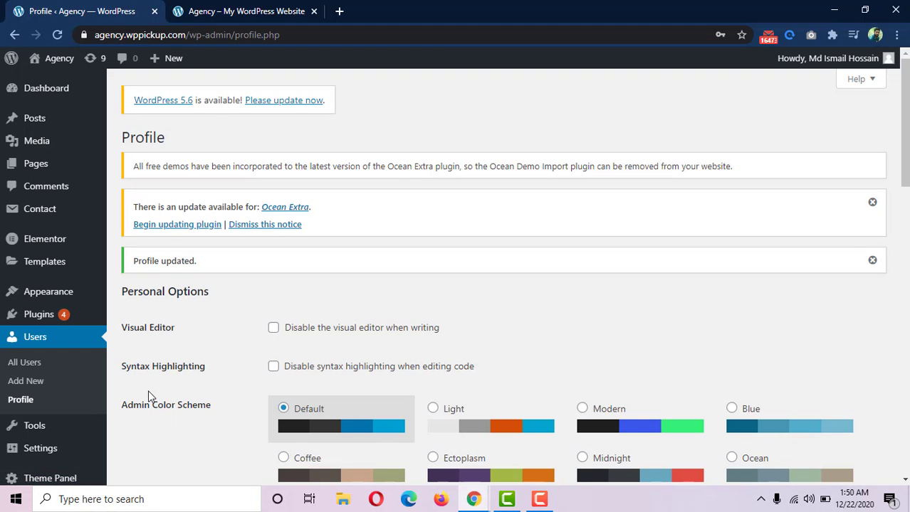
{"action": "left_click", "coordinate": [235, 11]}
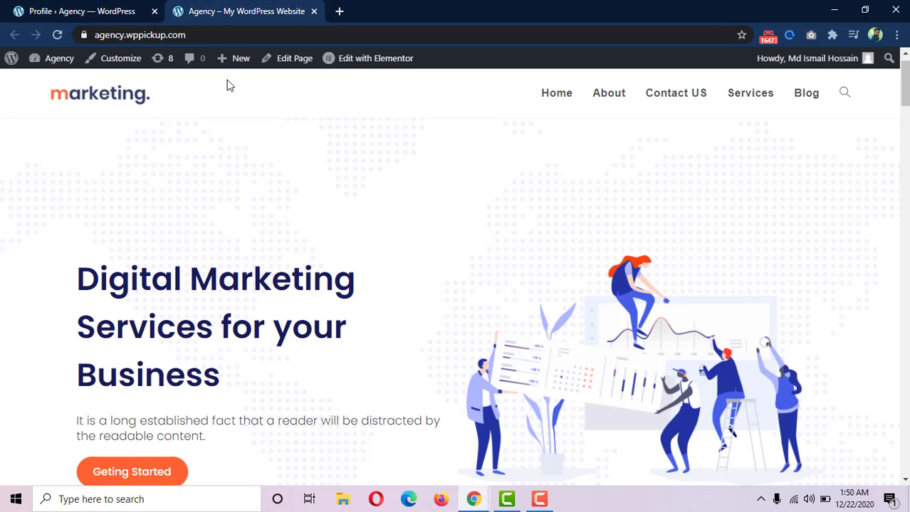
{"action": "left_click", "coordinate": [57, 35]}
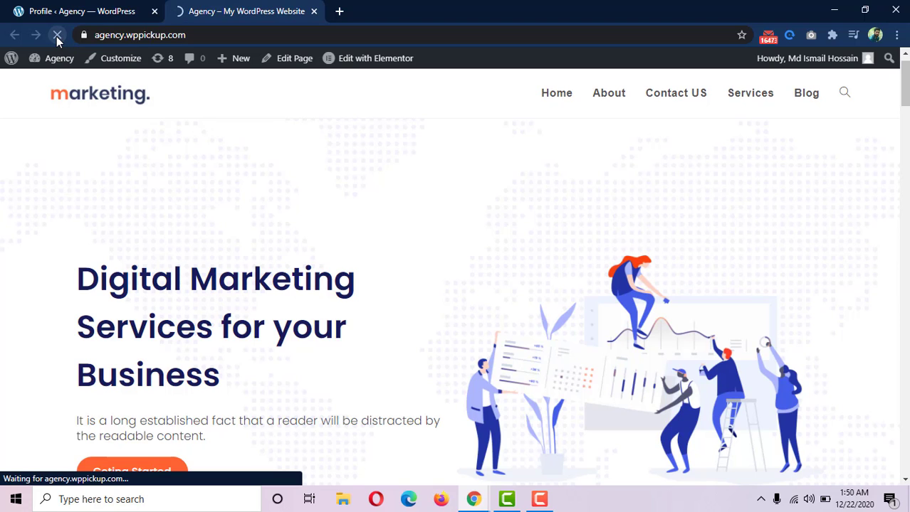